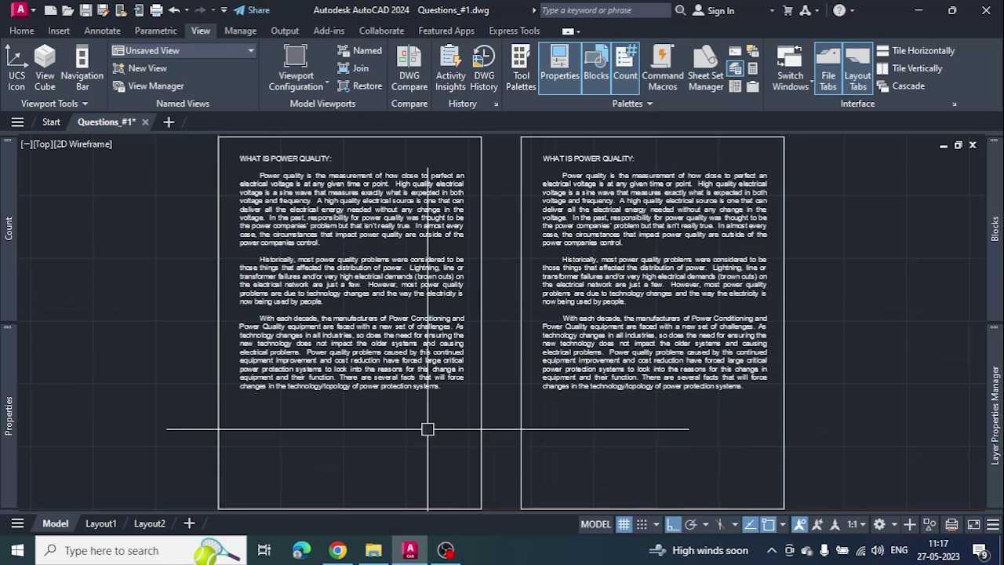
Select and deselect the left text block, then open the Plot – Model dialog with Ctrl+P.
click(367, 349)
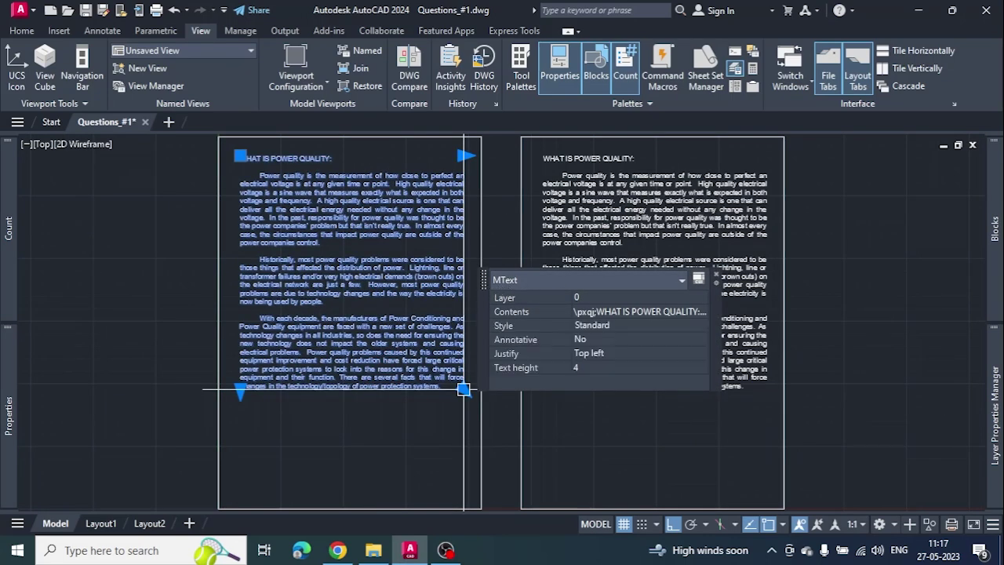
key(Escape)
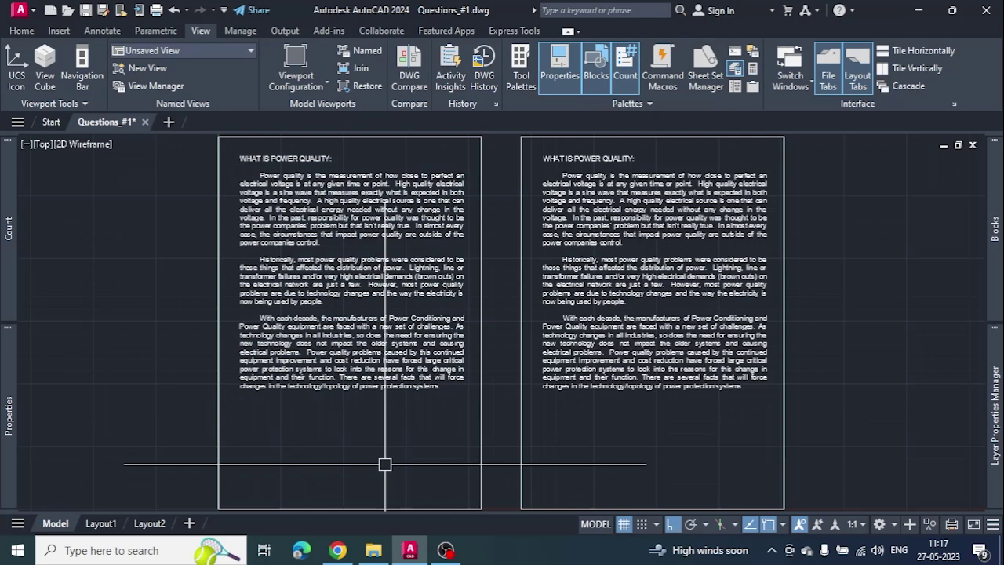
key(ctrl+p)
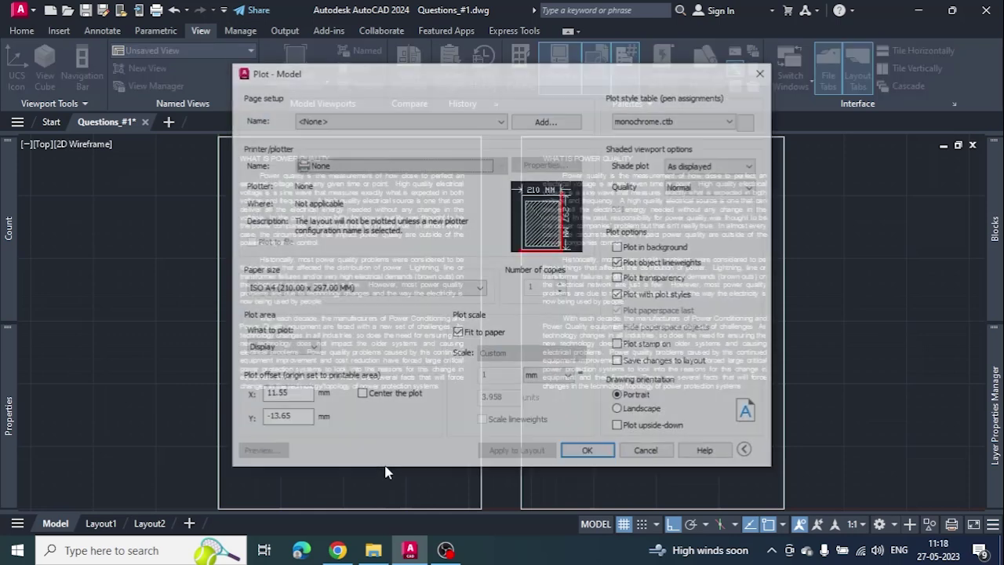
Load the previous plot settings and choose DWG To PDF.pc3 as the printer.
click(323, 119)
click(329, 139)
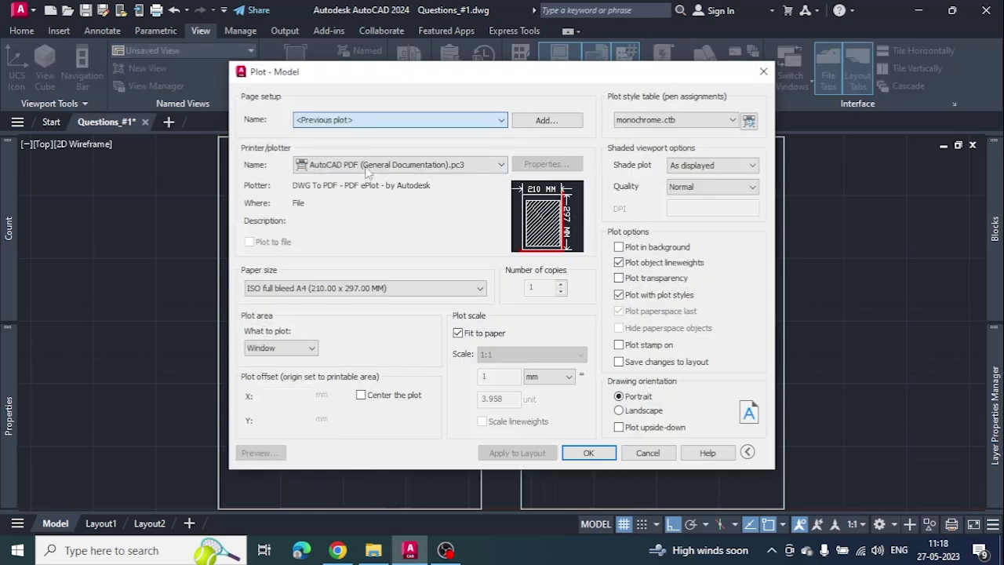
click(366, 165)
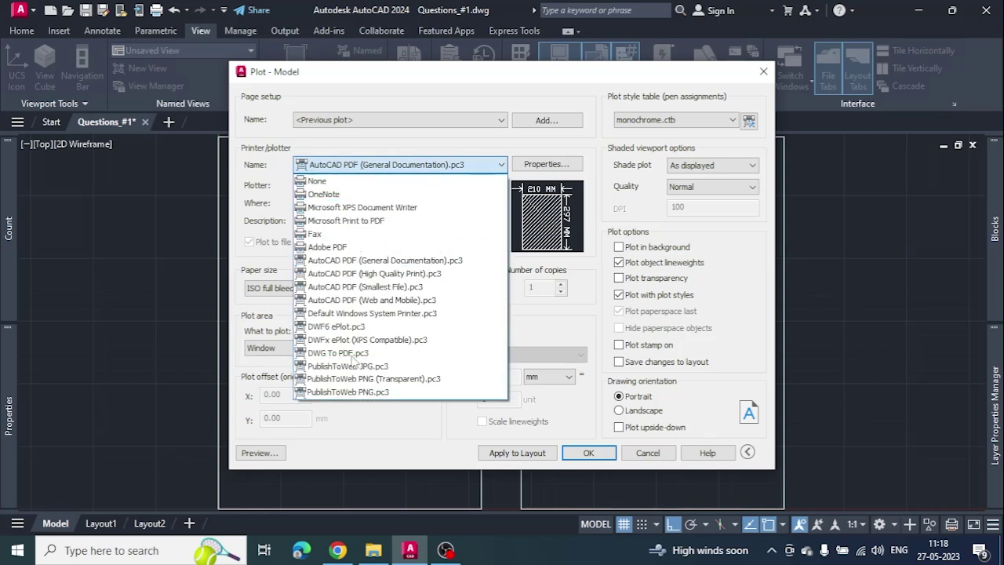
click(339, 355)
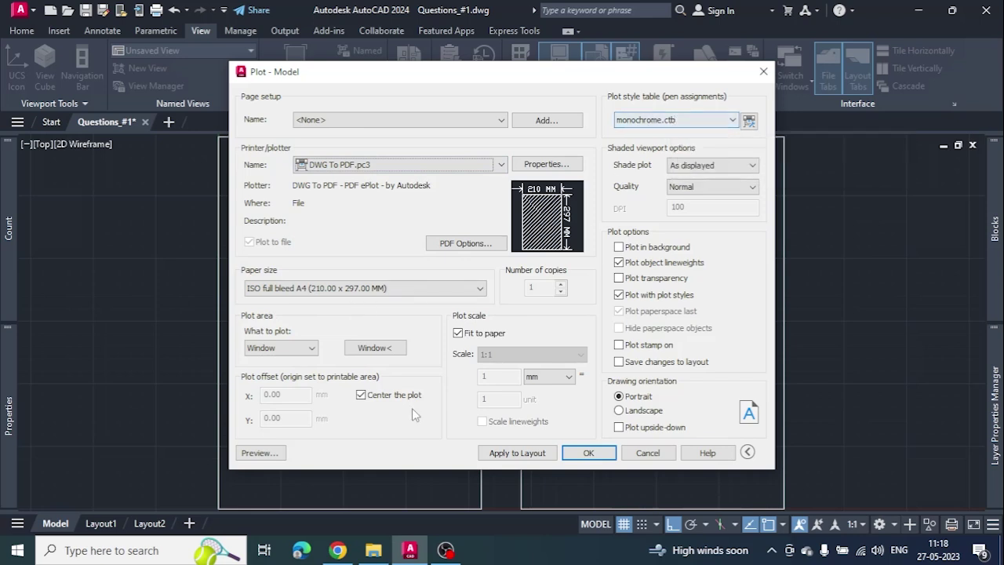
Set the plot area to a window around the left text page.
click(377, 348)
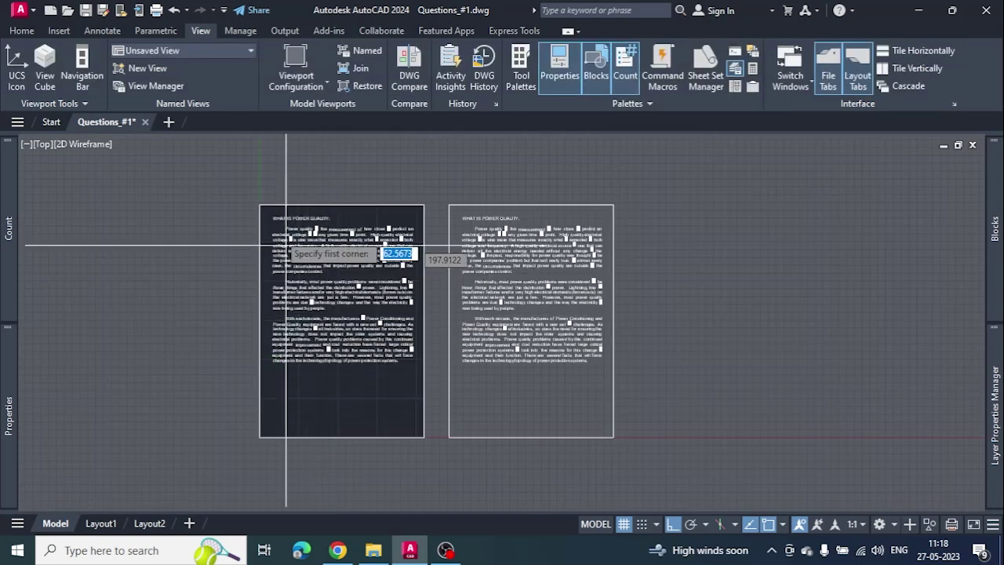
click(260, 206)
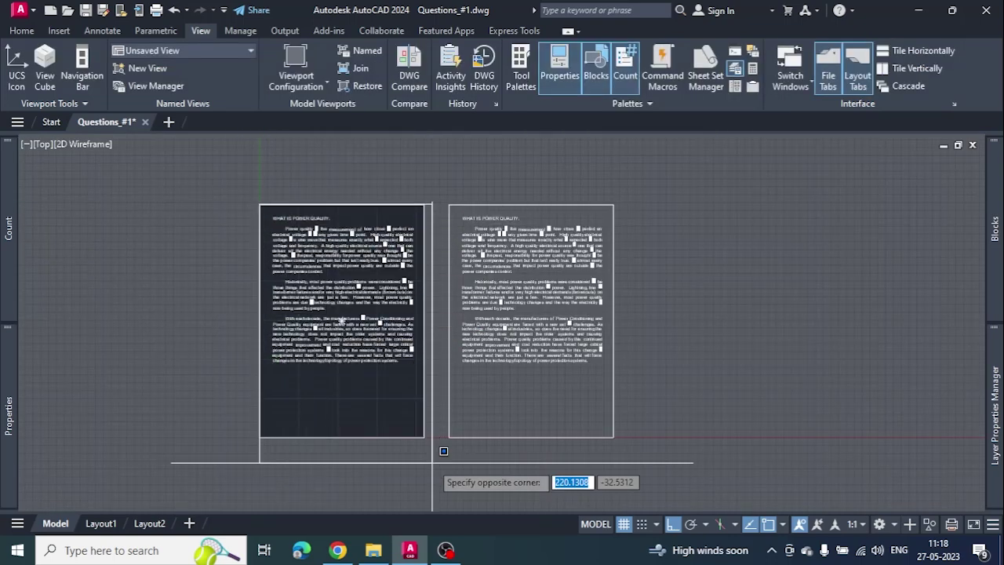
click(424, 437)
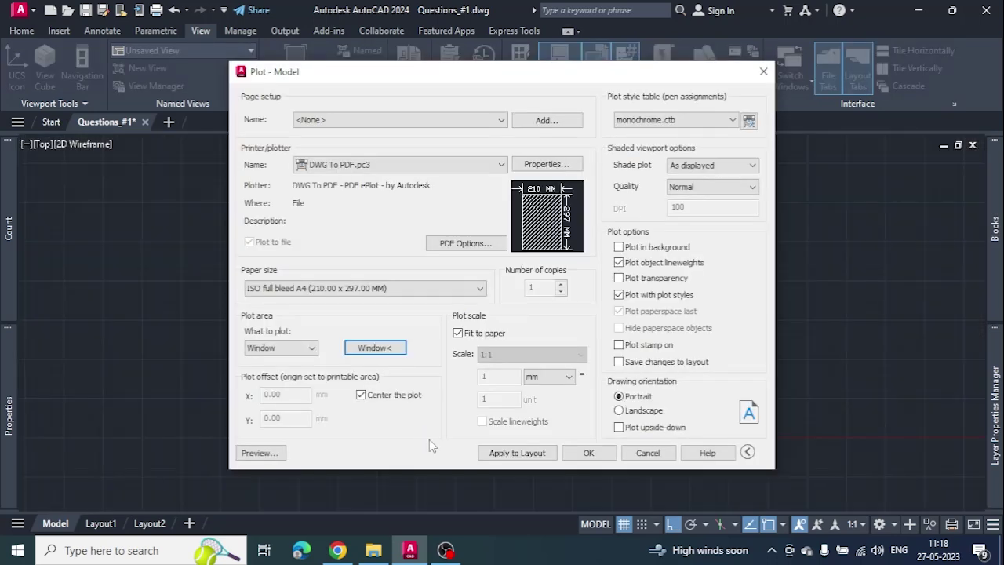
Plot the left page and save it as Questions_#1-Model.pdf.
click(588, 455)
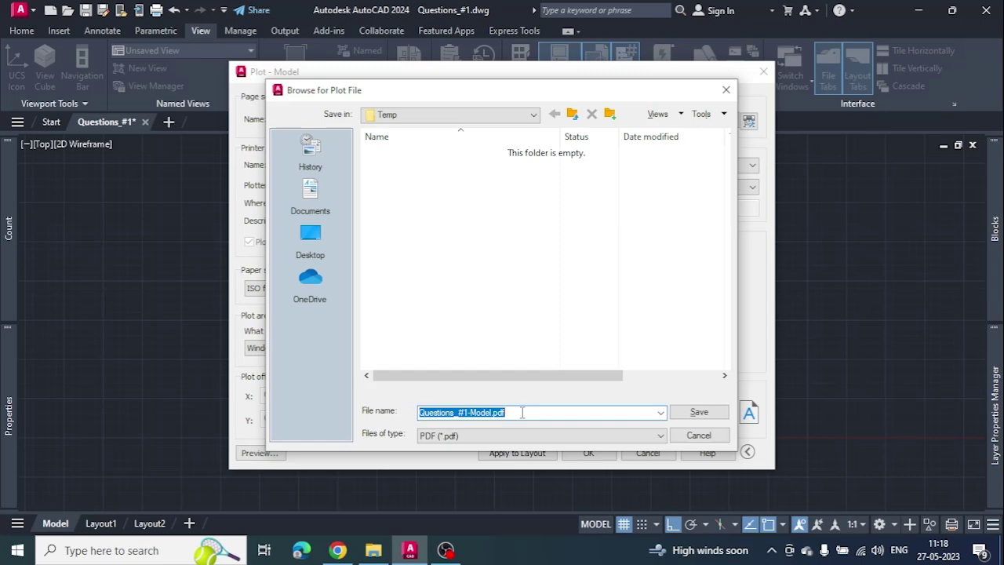
click(679, 417)
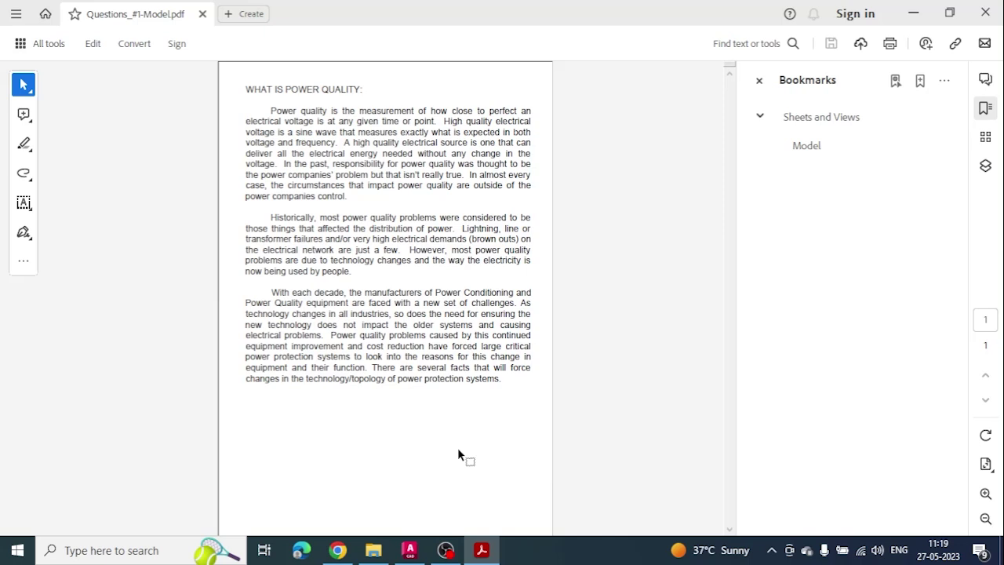
Confirm the PDF text is selectable and search the document for 'Power'.
double_click(385, 295)
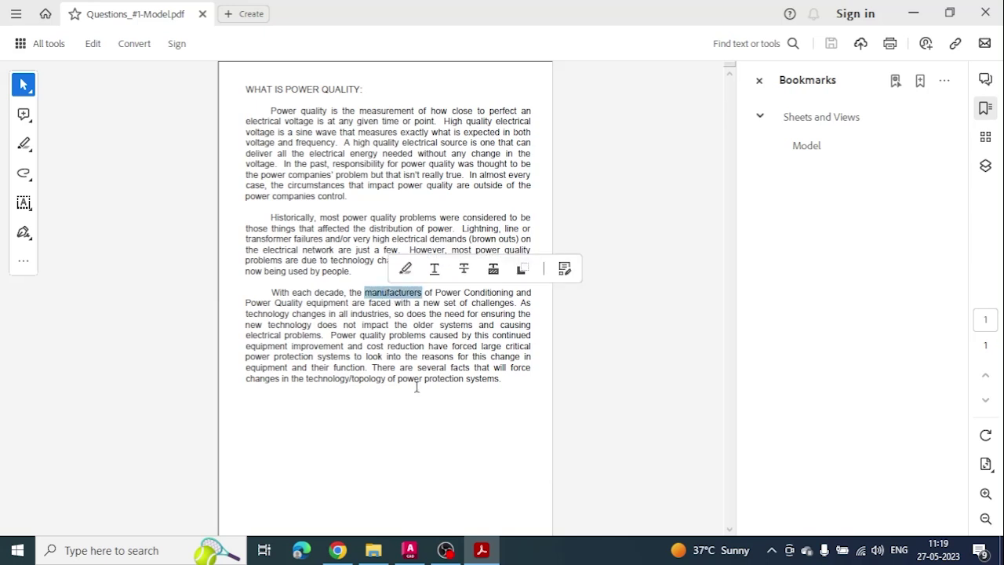
click(438, 425)
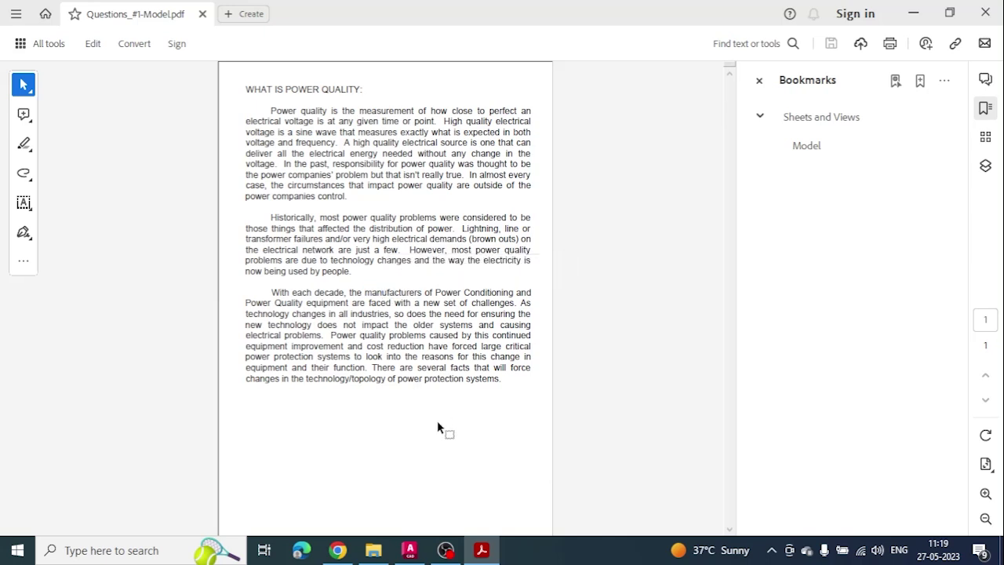
key(ctrl+f)
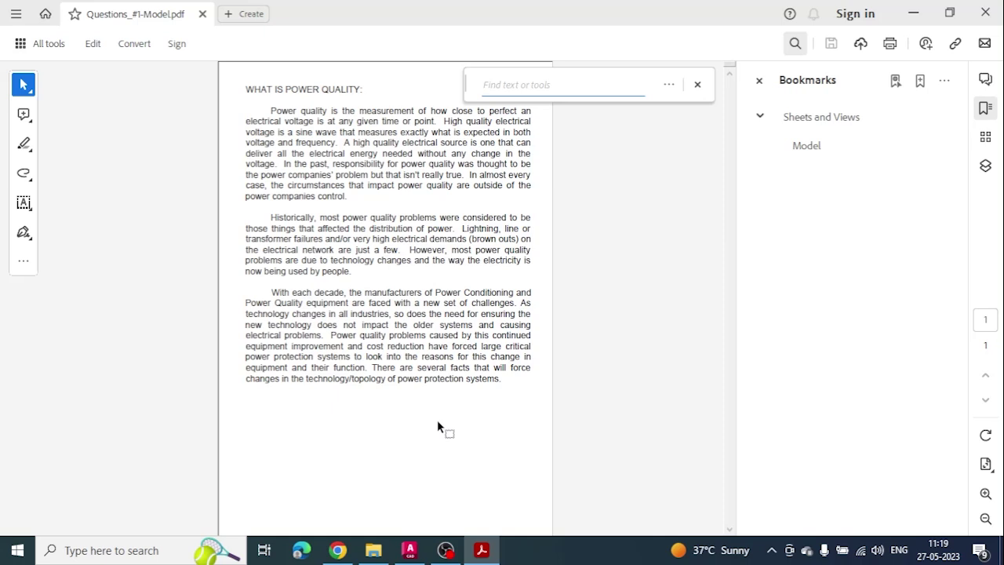
text(Power)
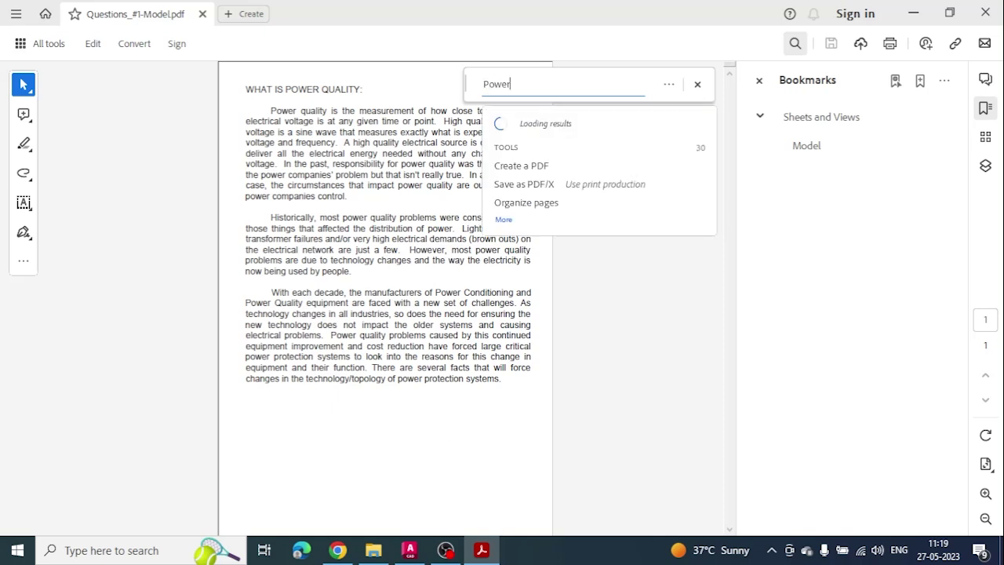
key(Return)
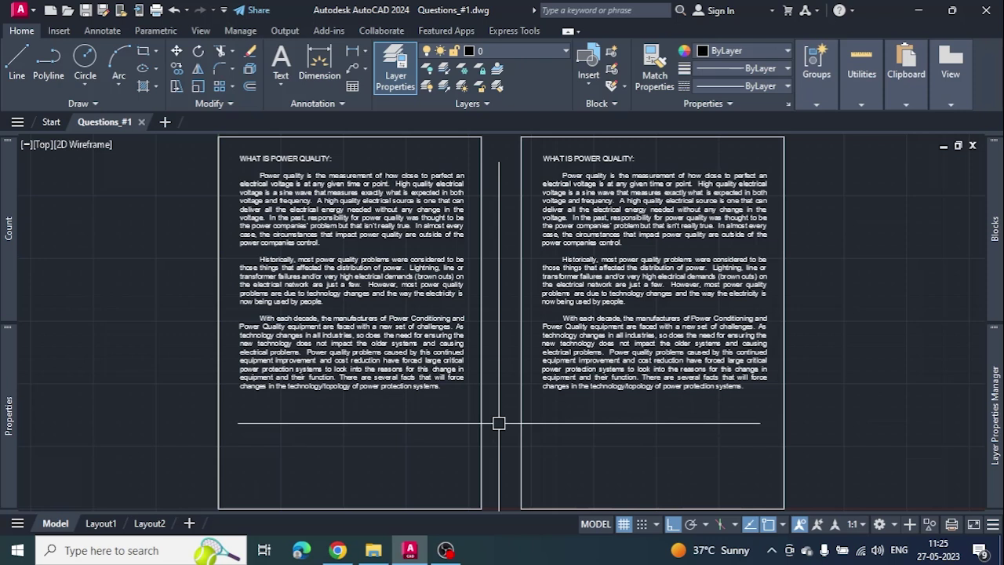
Switch to Layout1 and review its page setup in the Page Setup Manager without changes.
click(99, 526)
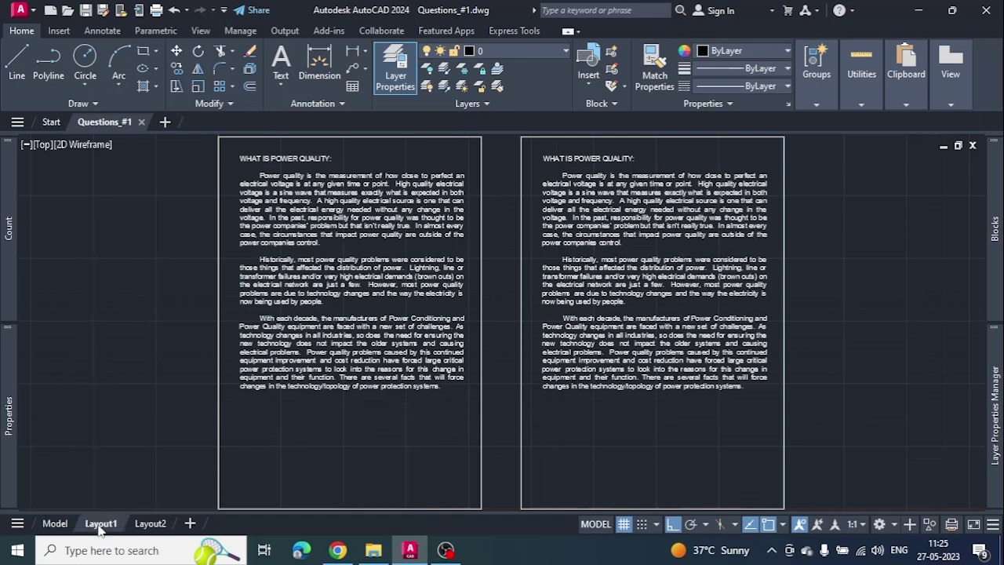
right_click(100, 525)
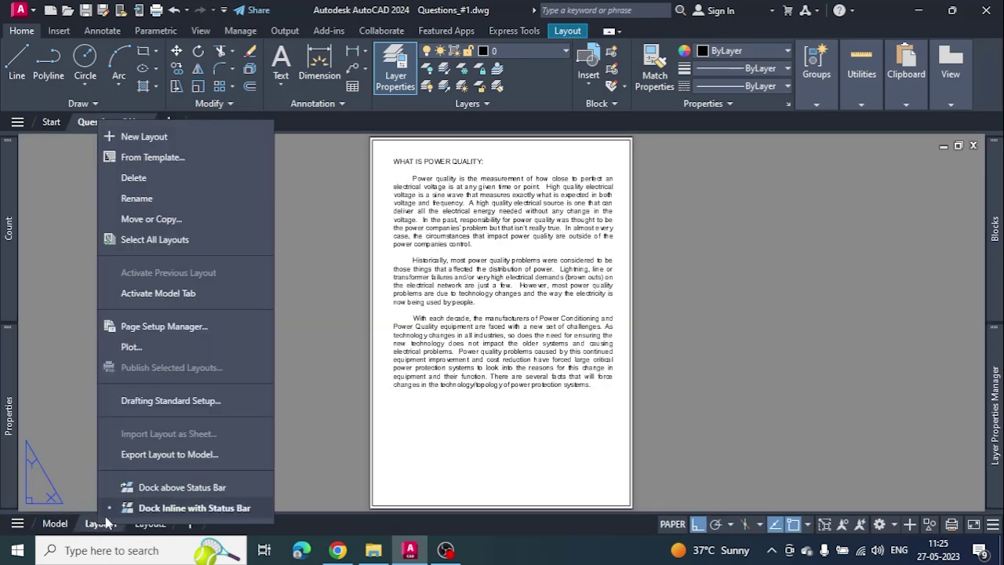
click(157, 326)
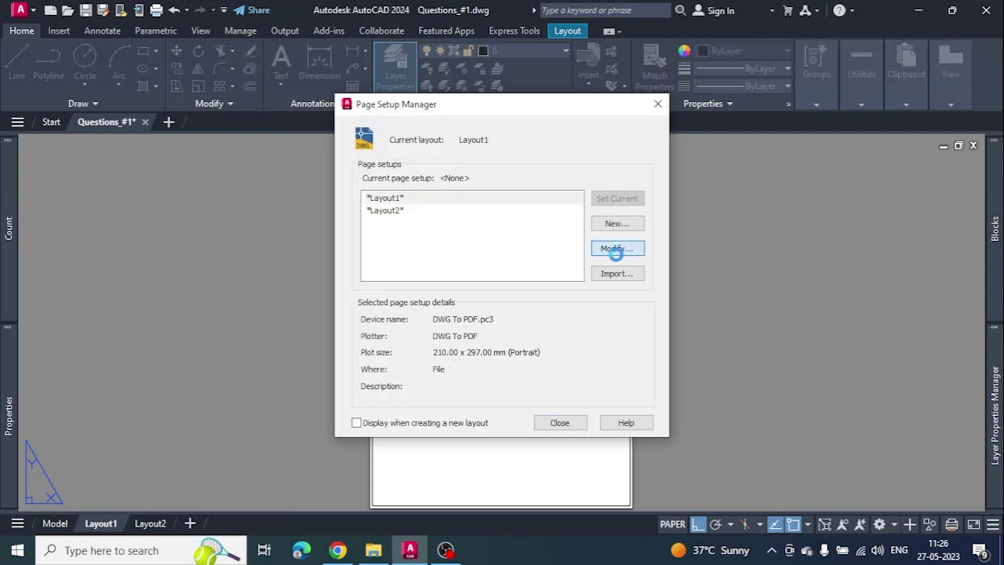
click(616, 251)
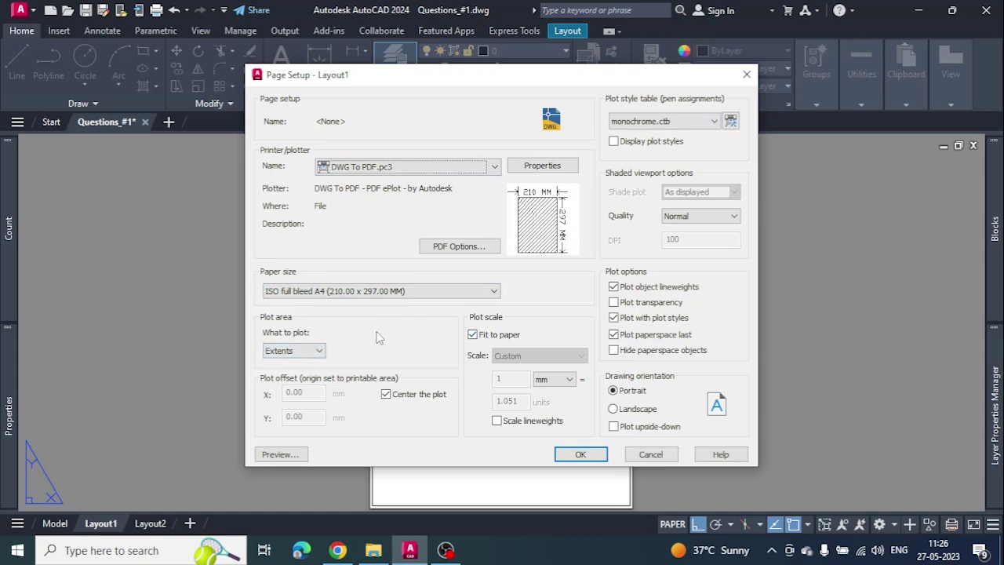
click(659, 454)
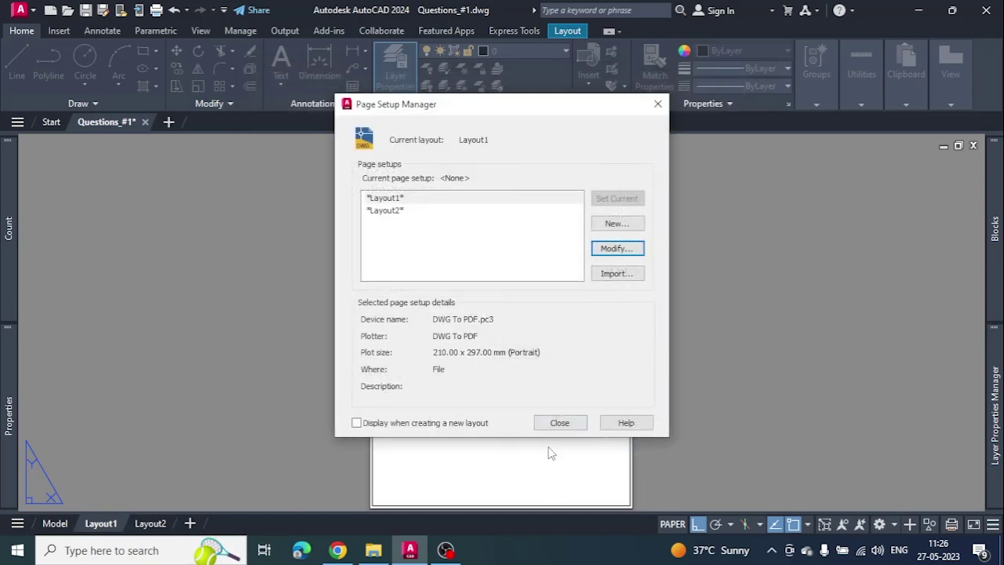
click(558, 422)
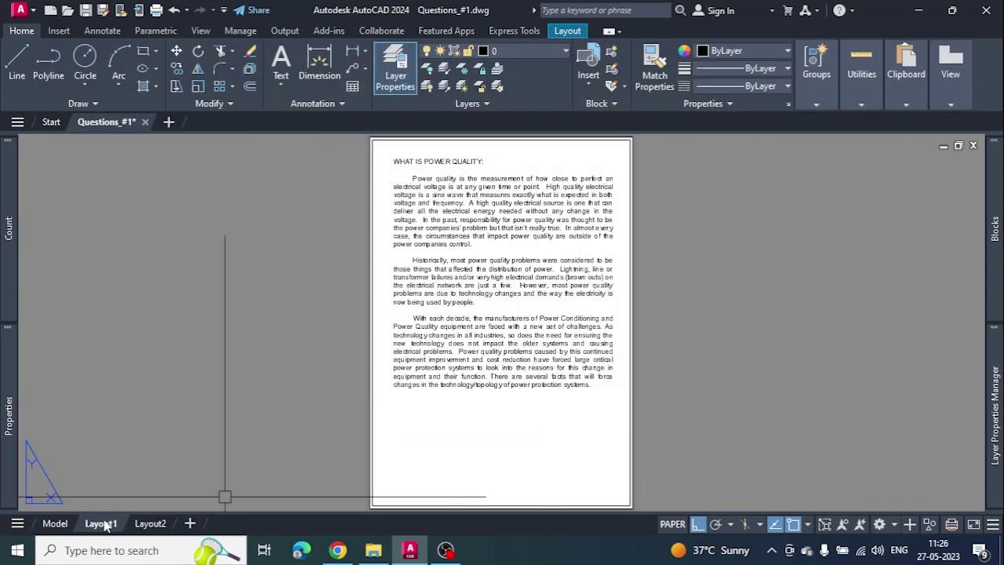
Select both layouts and choose Publish Selected Layouts.
click(20, 523)
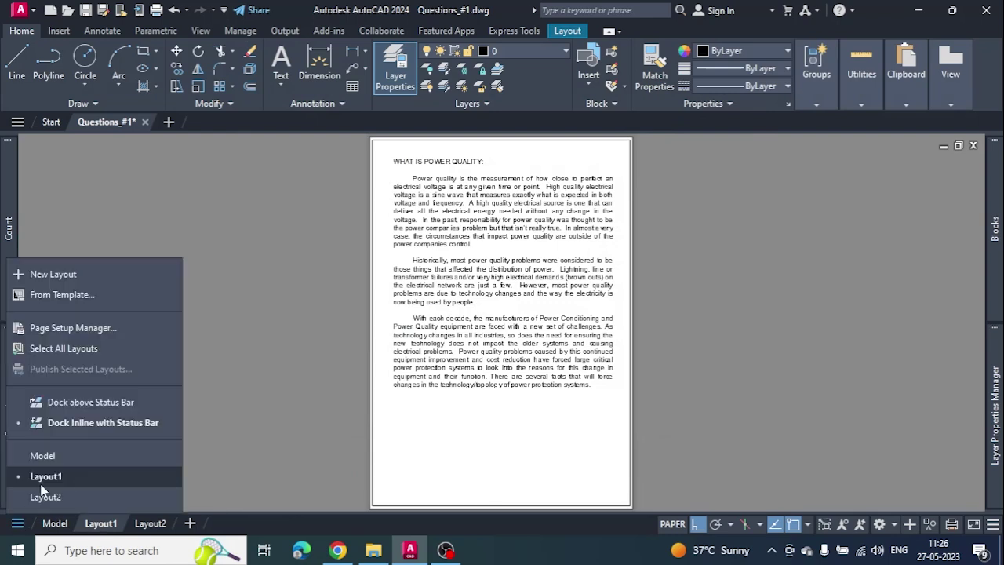
click(65, 350)
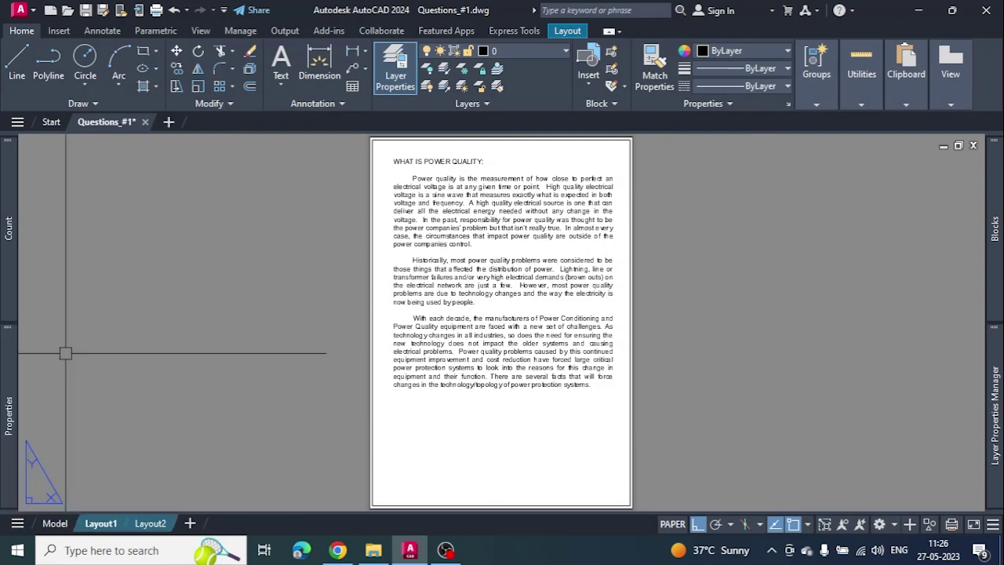
click(17, 523)
click(87, 370)
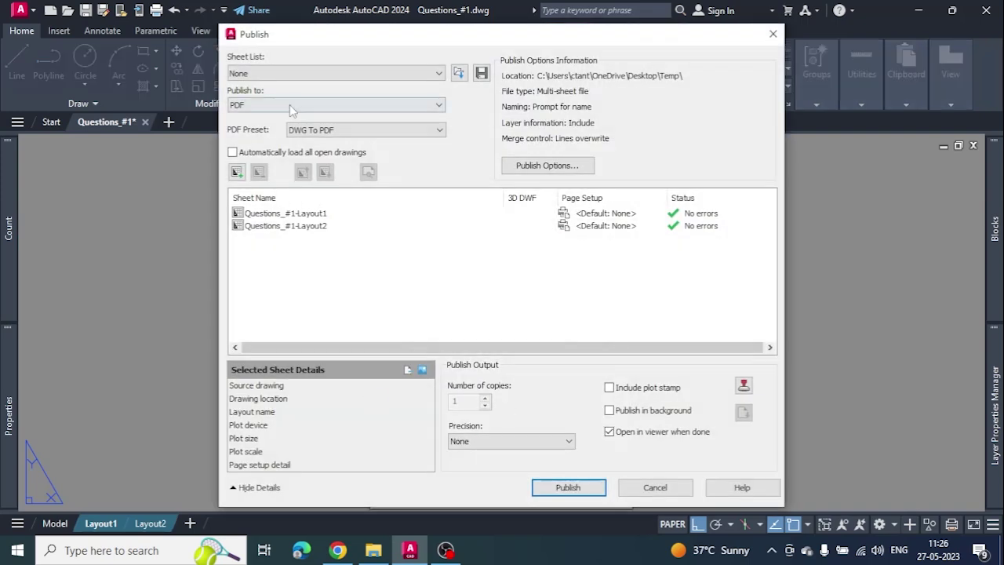
Keep PDF output with the DWG To PDF preset and start publishing.
click(290, 107)
click(262, 147)
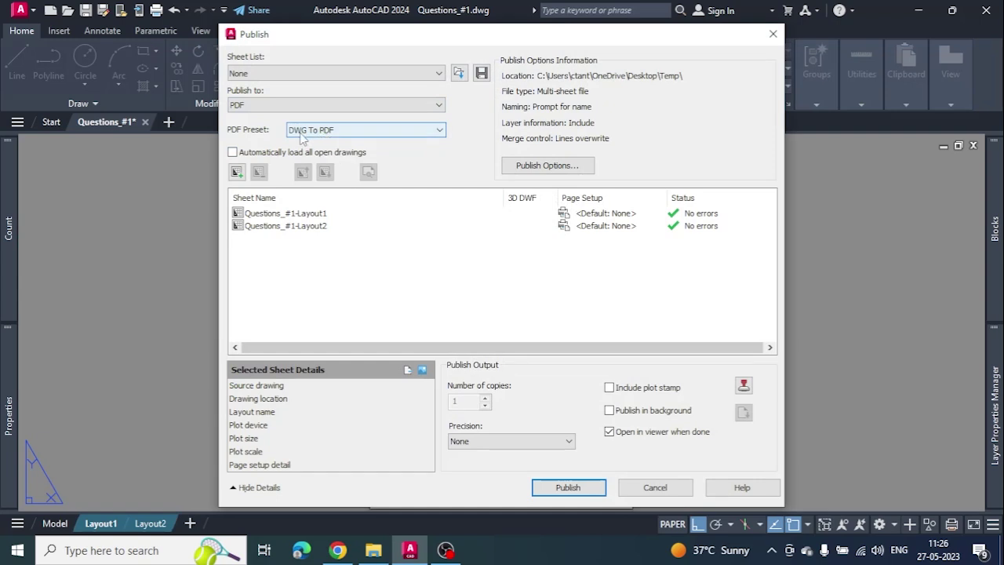
click(344, 132)
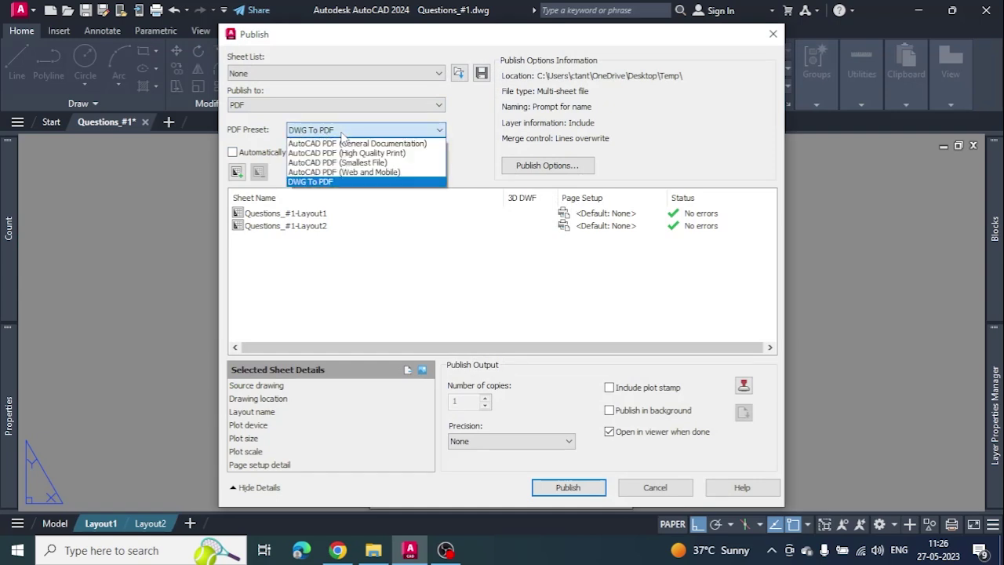
click(345, 181)
click(559, 489)
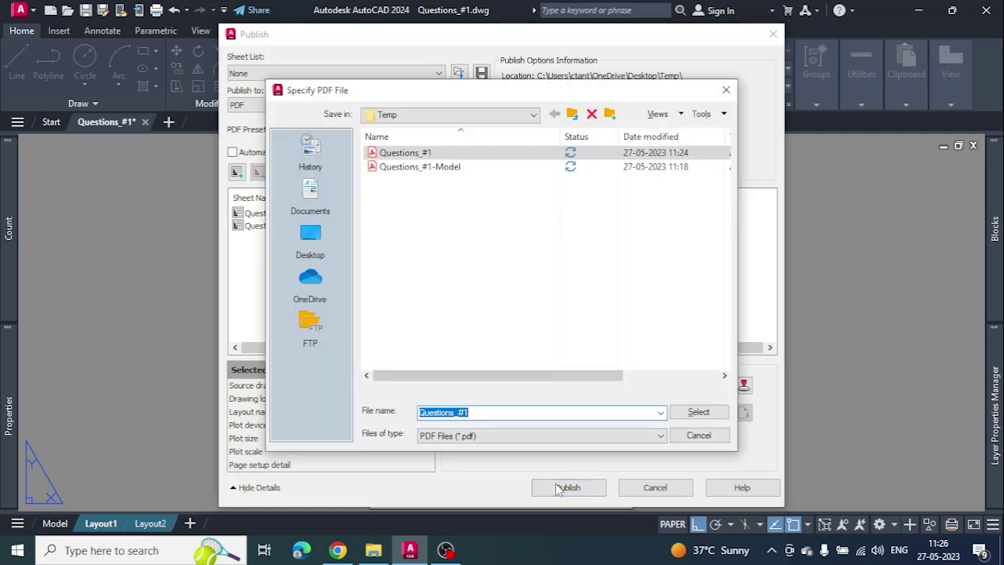
Save the published PDF as Questions_#1, replacing the existing file.
click(698, 413)
click(546, 307)
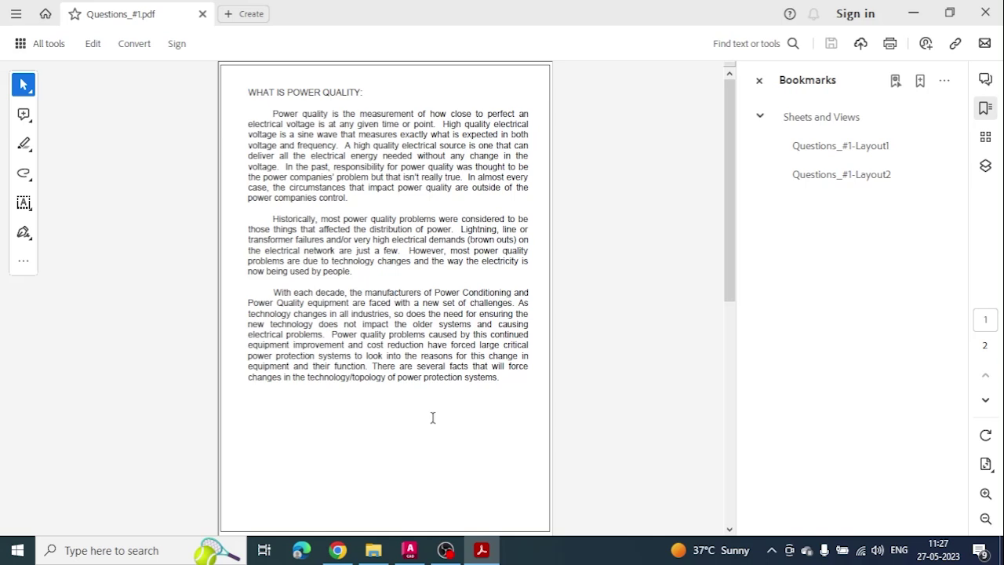
Test word selection, search for 'power' (28 matches), and scroll down to page 2.
key(ctrl+shift+Right)
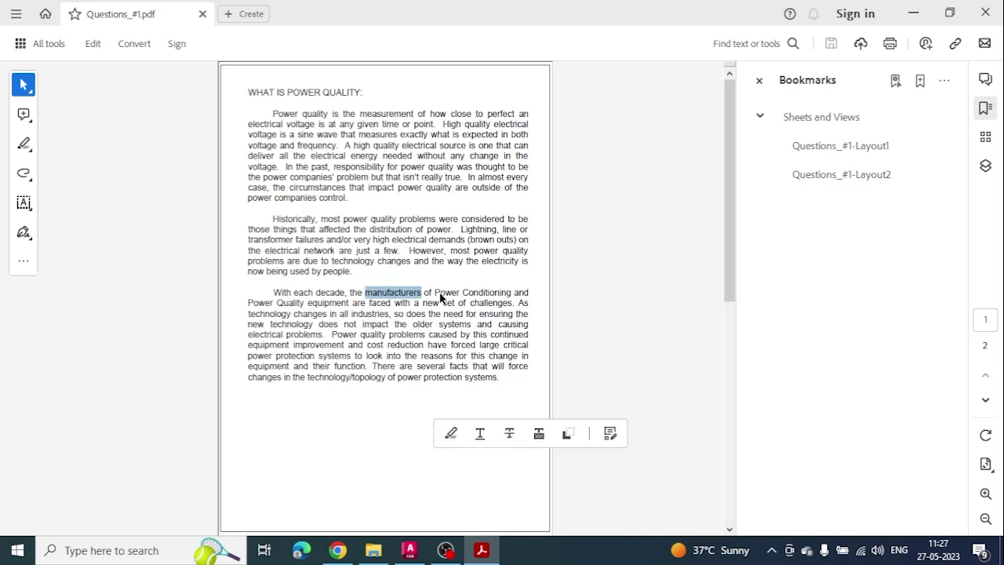
click(428, 403)
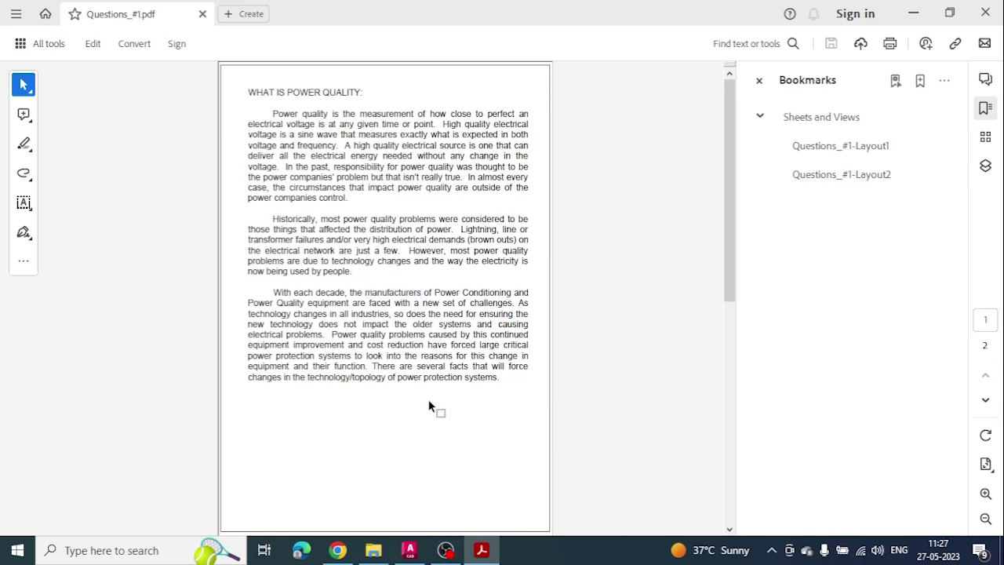
key(ctrl+f)
text(p)
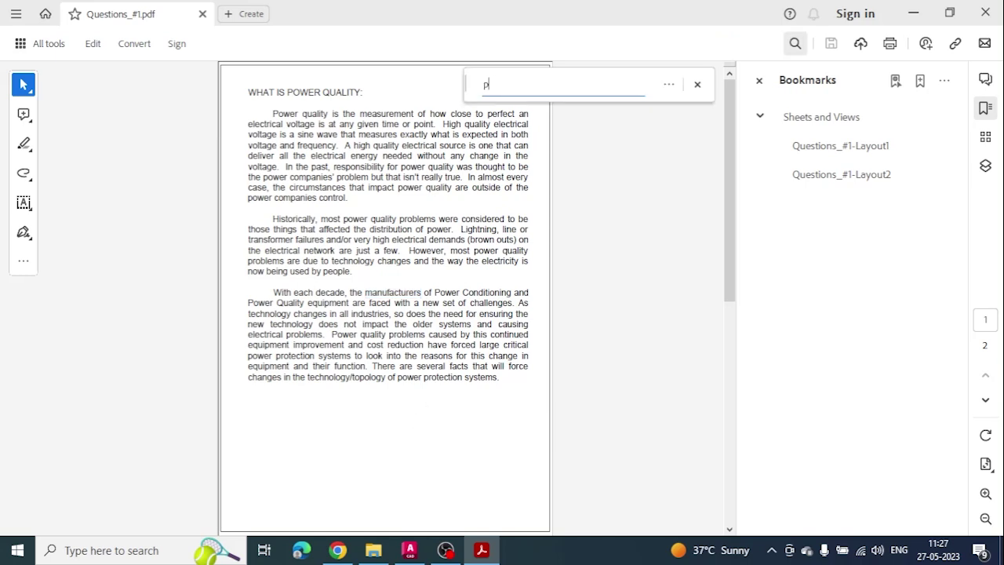
text(ower)
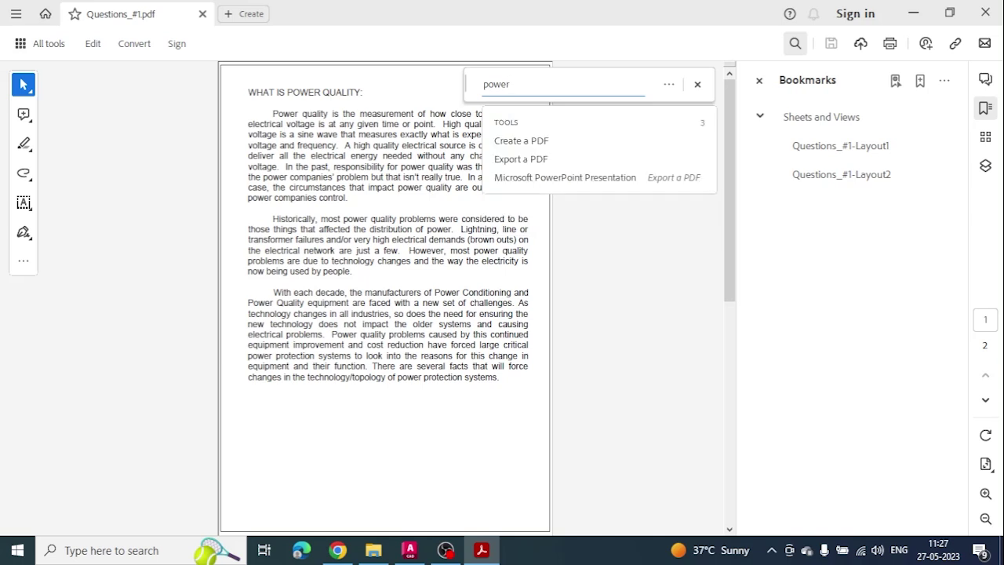
key(Return)
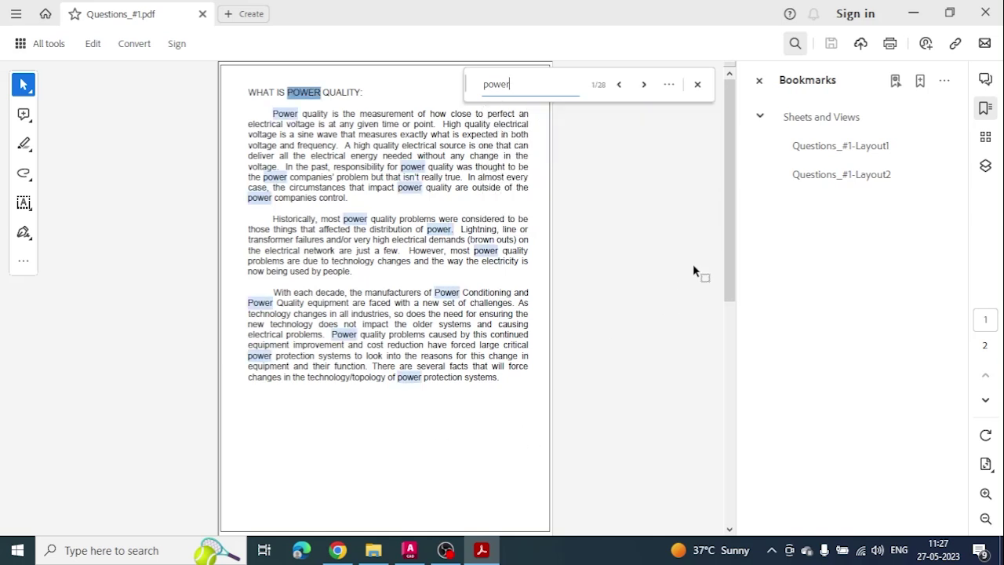
mouse_move(729, 258)
drag(730, 266, 728, 483)
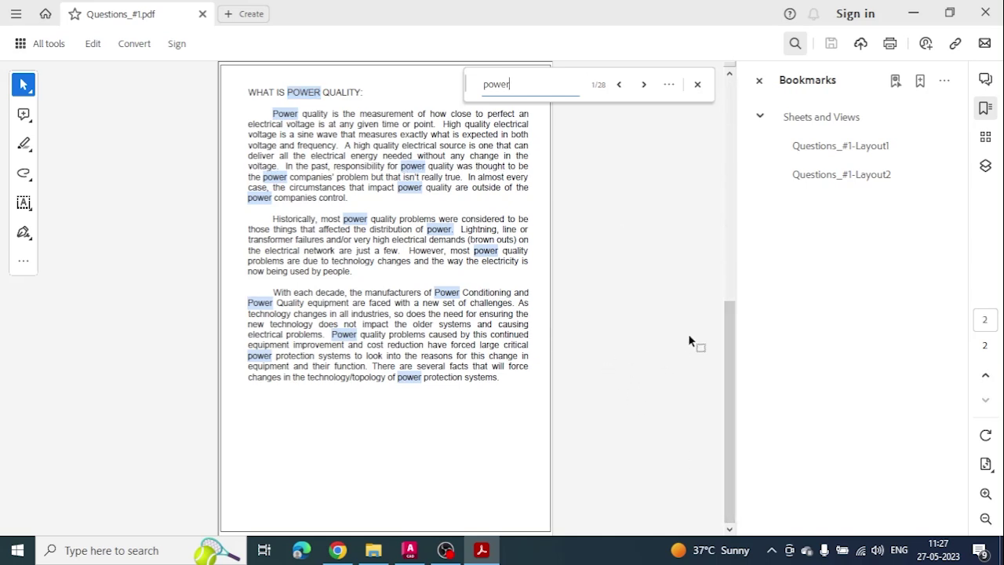
mouse_move(727, 365)
mouse_down()
mouse_move(728, 135)
mouse_move(718, 517)
mouse_move(729, 149)
mouse_move(732, 408)
mouse_up()
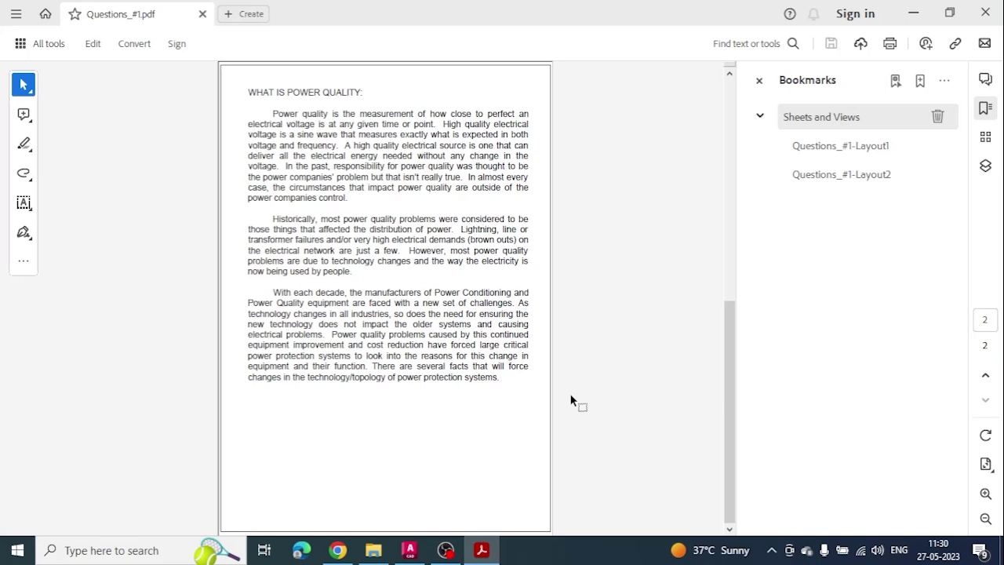
Check the Acrobat version (2023.001.20143) in the About box, then return to AutoCAD.
click(15, 14)
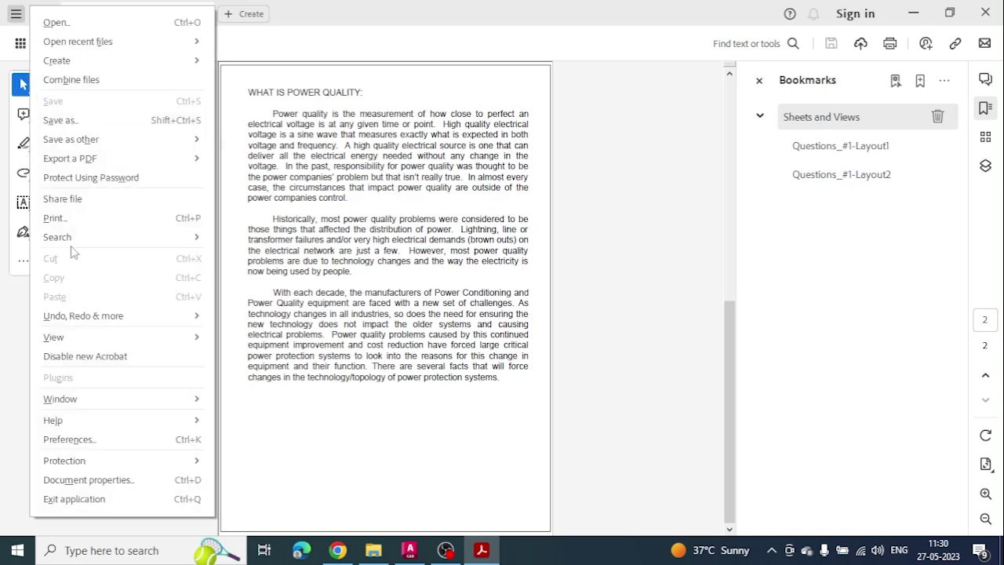
mouse_move(118, 419)
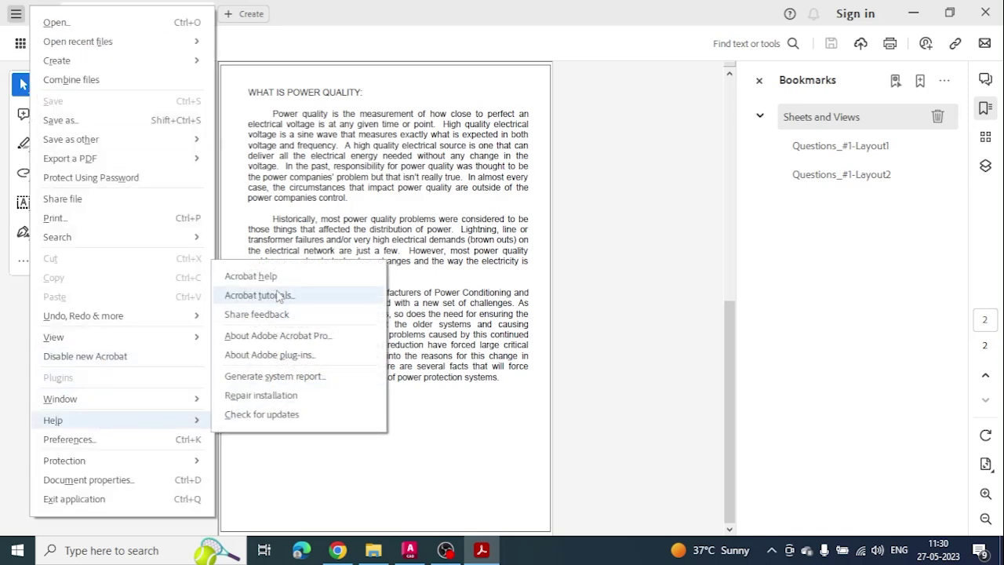
click(286, 337)
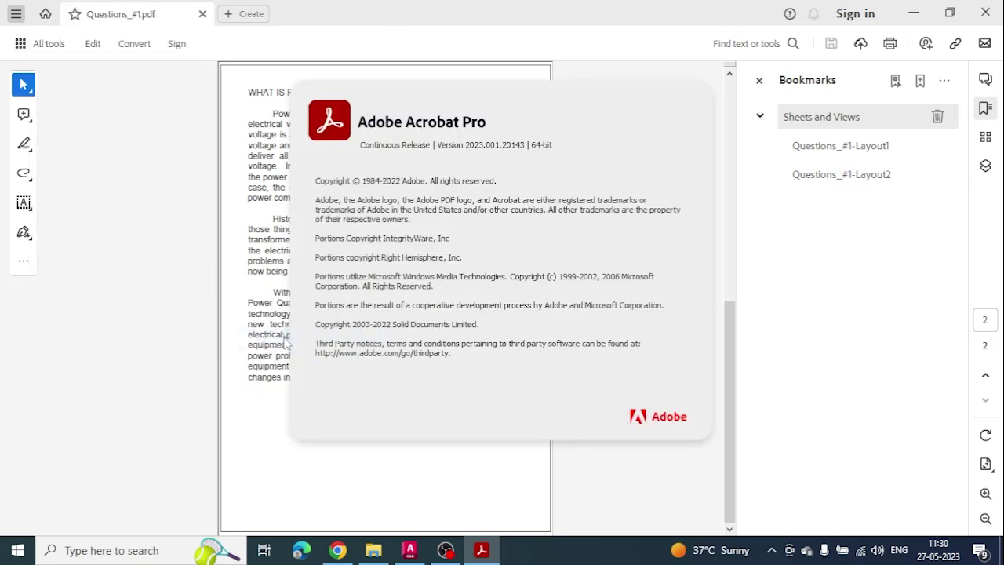
click(578, 466)
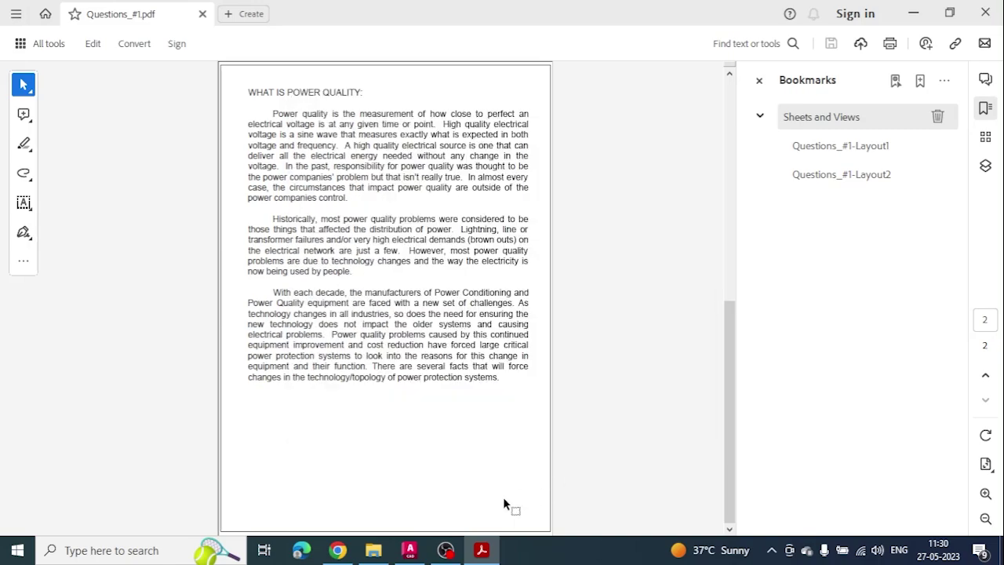
click(410, 550)
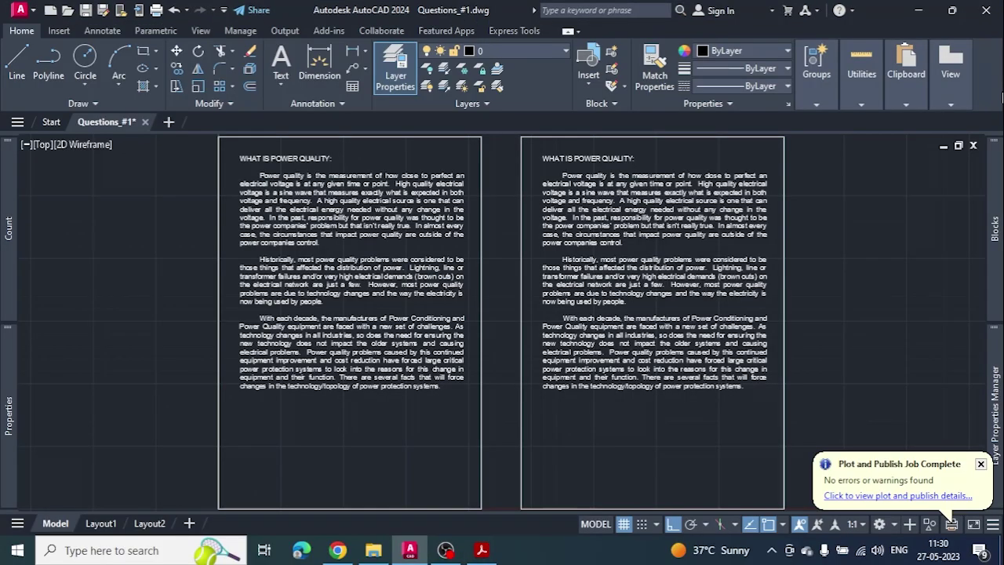
click(853, 11)
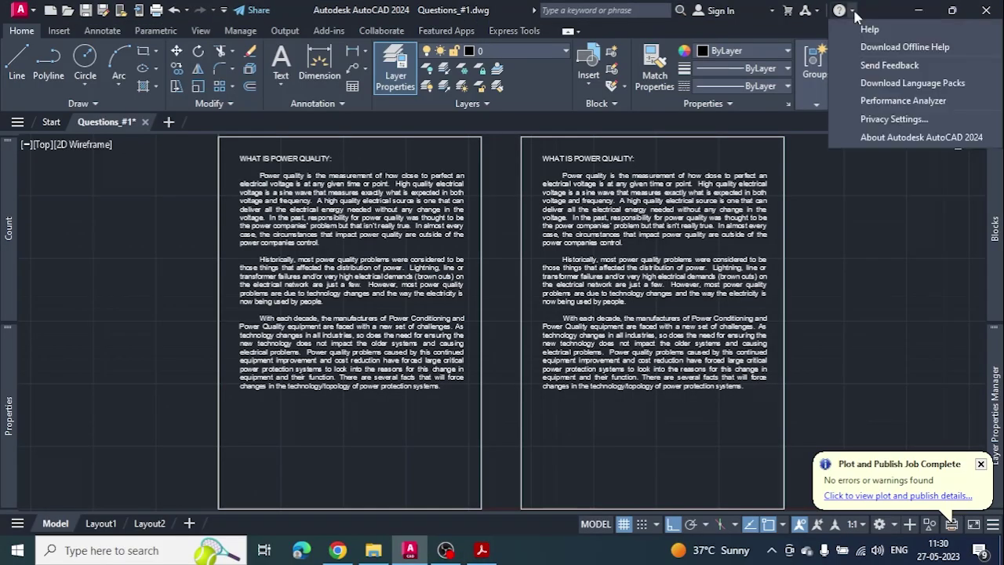
click(909, 137)
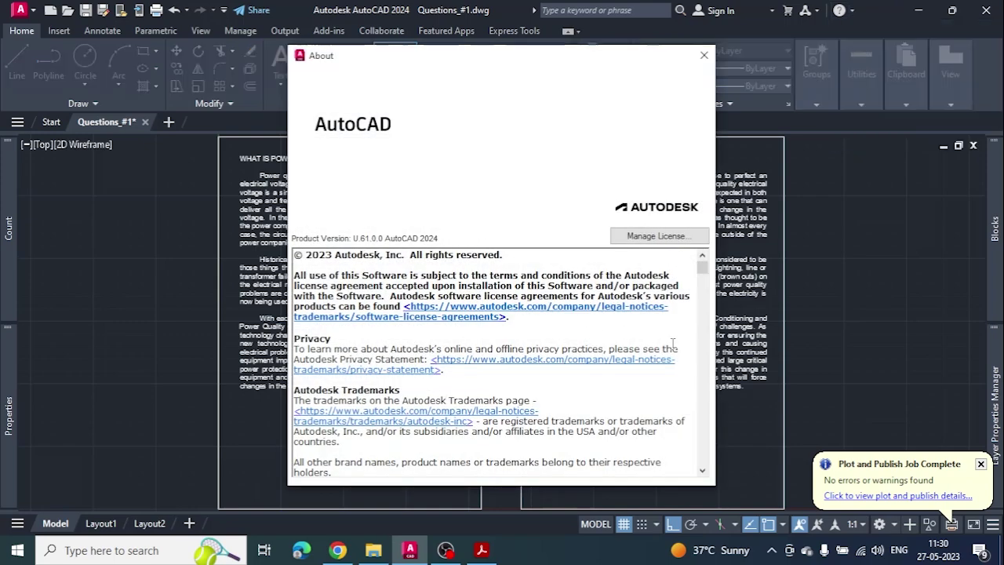
key(Escape)
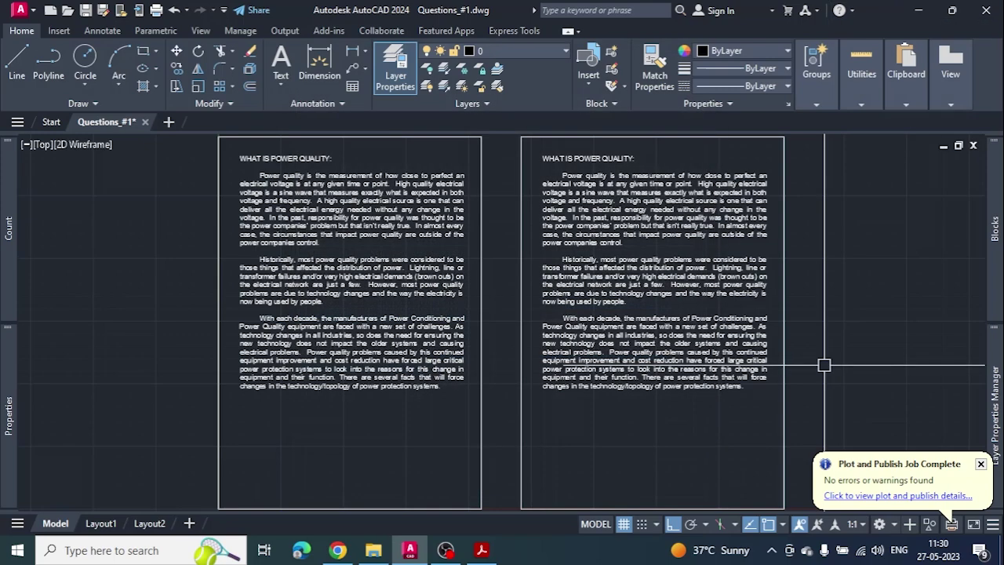